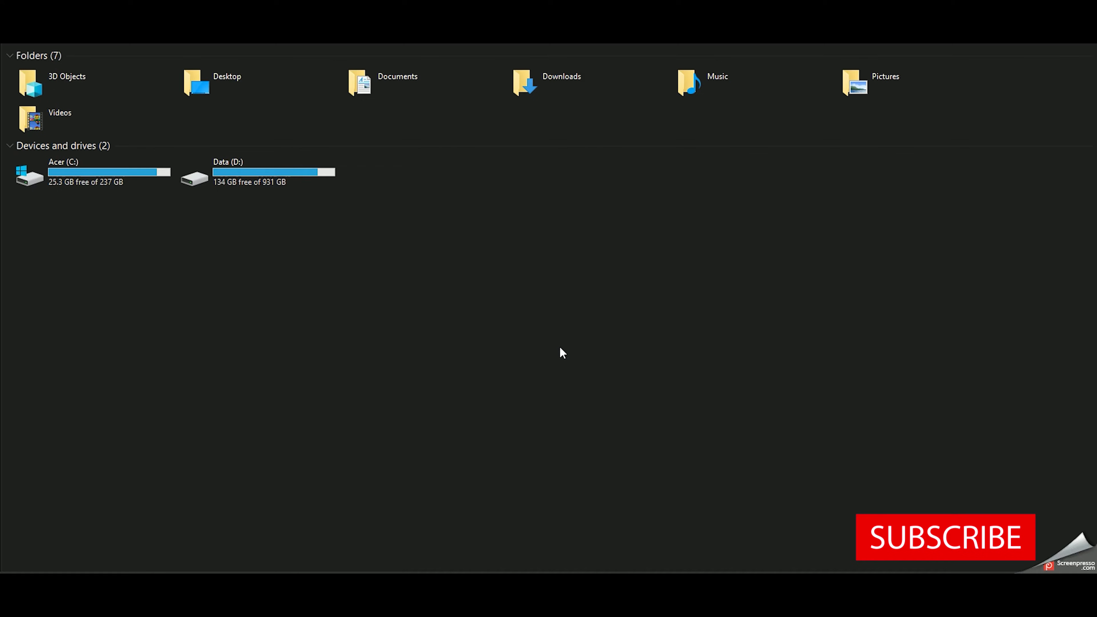
Step: Refresh the drive list in This PC and check the safe-removal device list for the SABRENT device
right_click(498, 264)
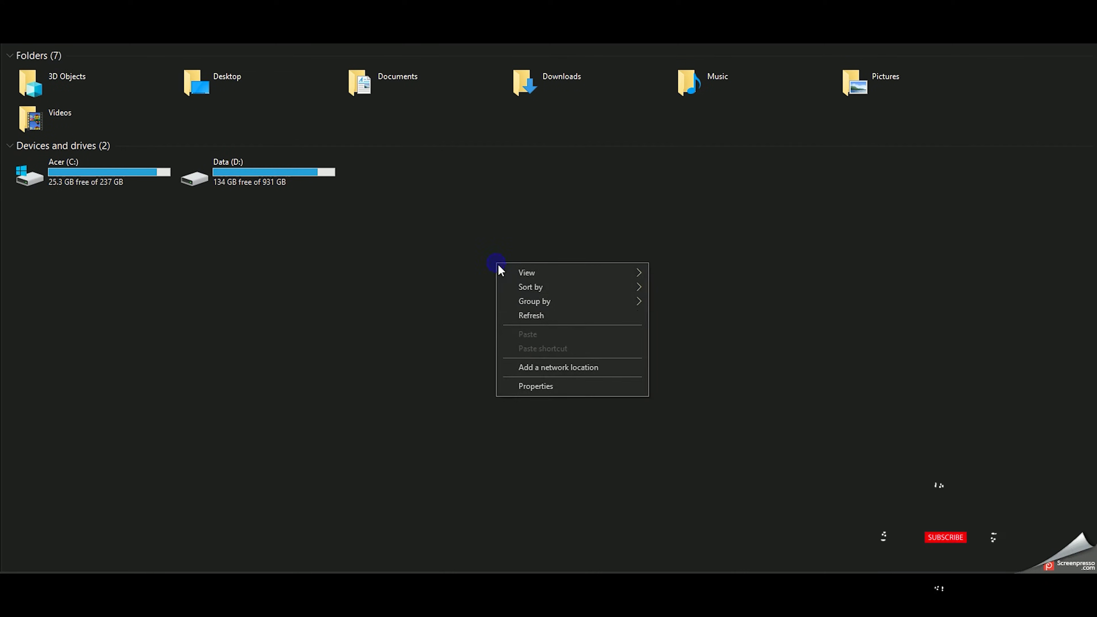
click(528, 317)
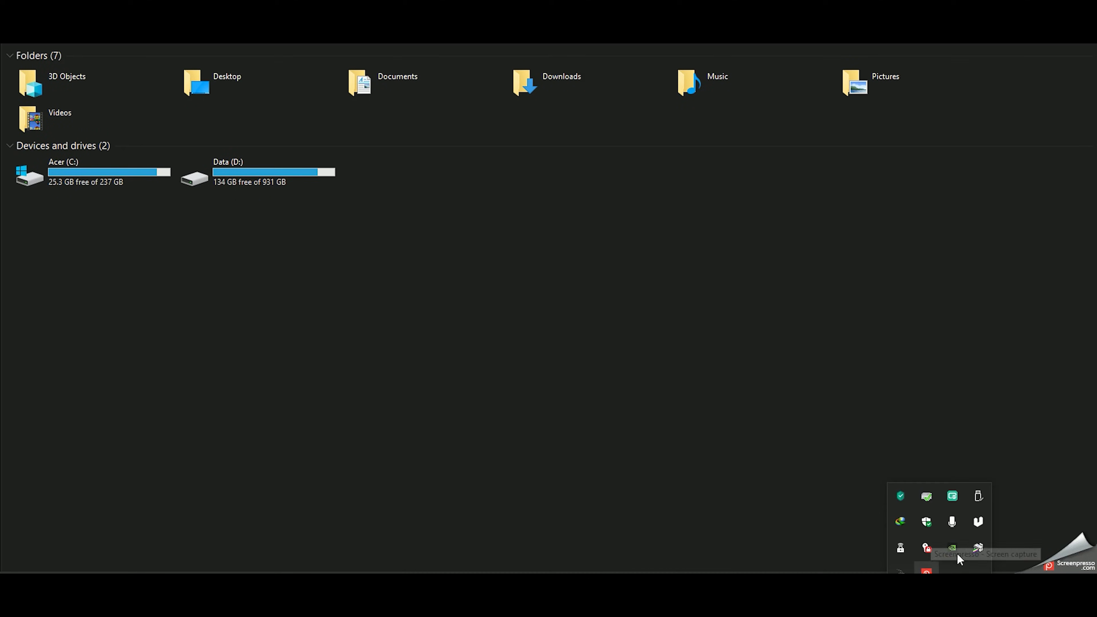
click(978, 498)
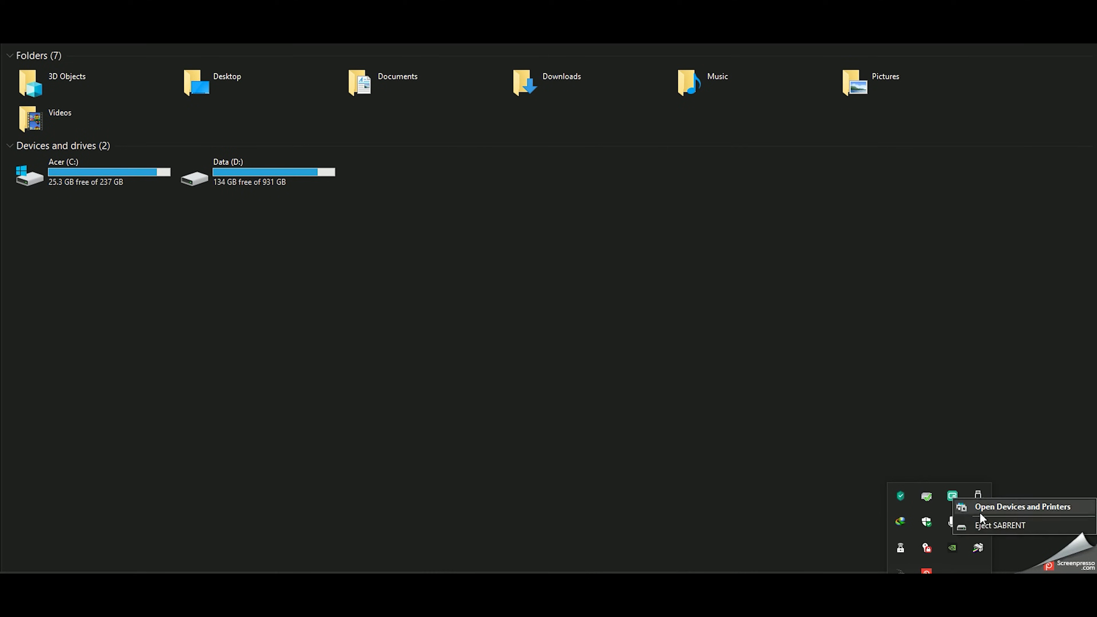
click(983, 526)
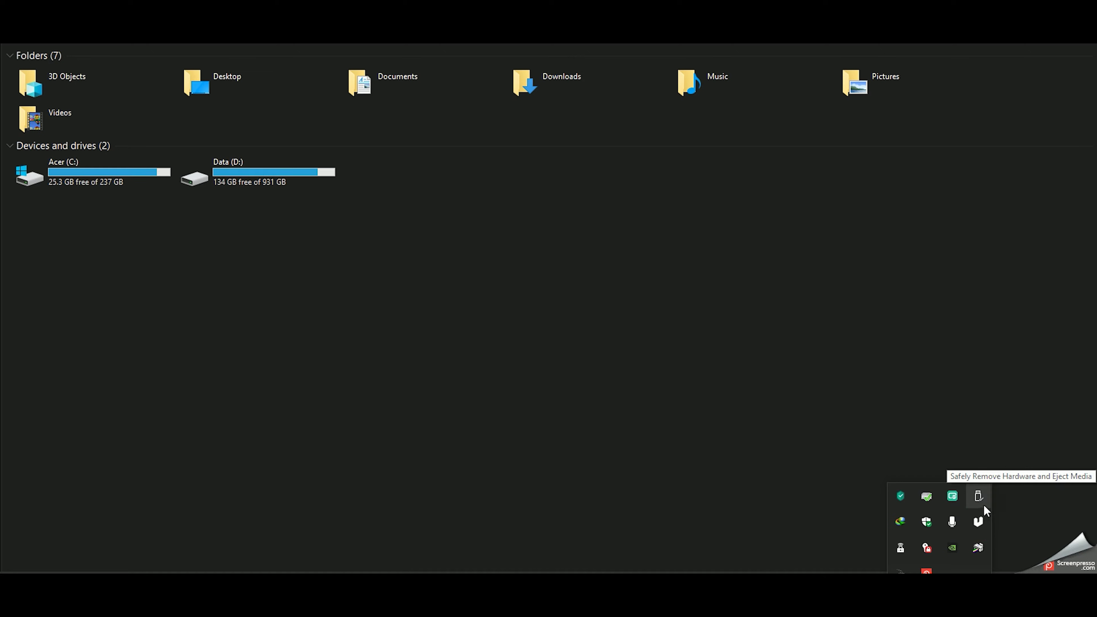
click(979, 498)
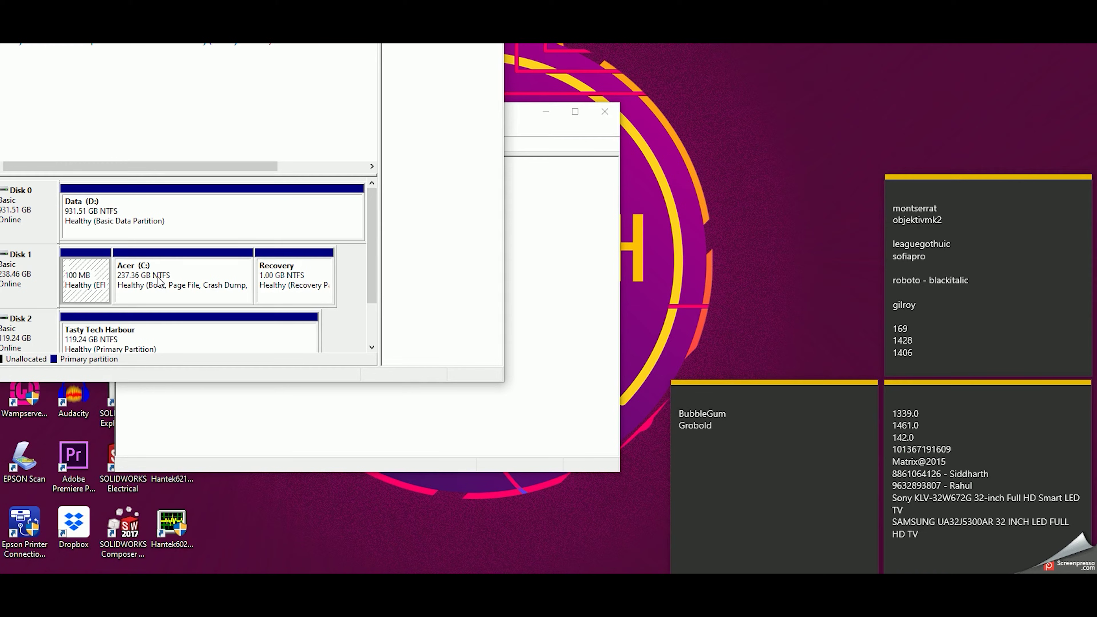
Step: Format the Tasty Tech Harbour volume on Disk 2 as NTFS with the default allocation unit size and a quick format
click(205, 342)
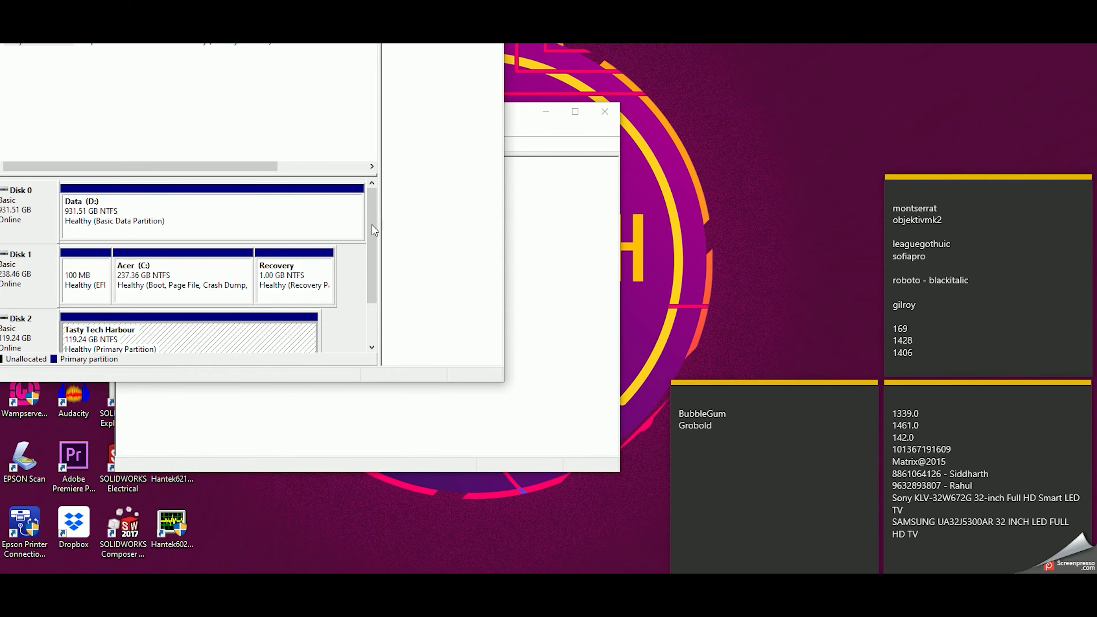
drag(371, 224, 372, 305)
right_click(190, 279)
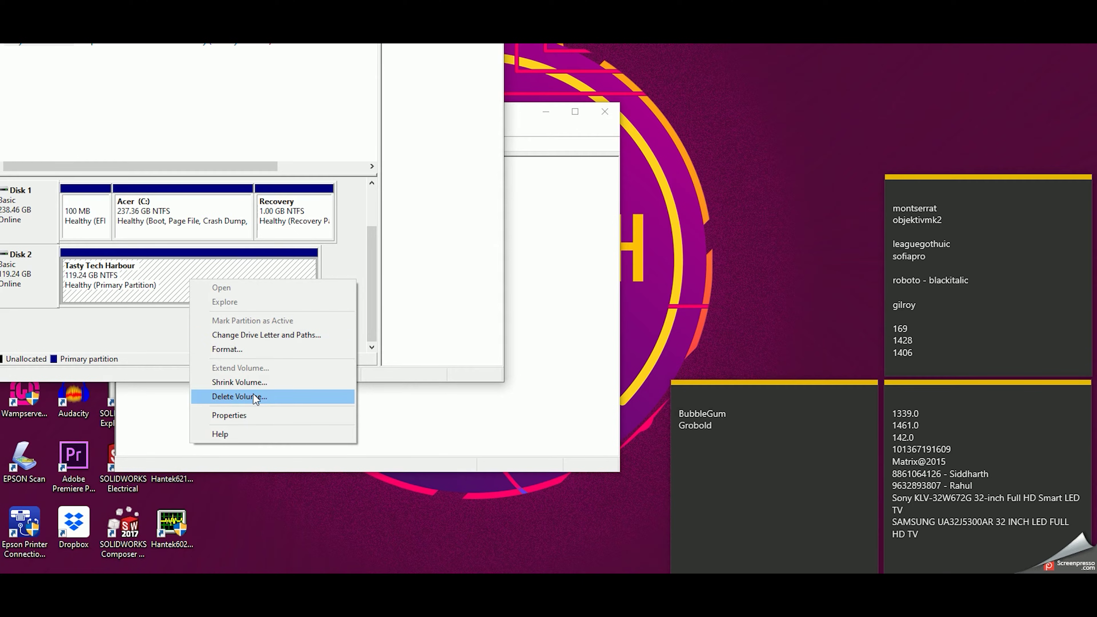
click(244, 352)
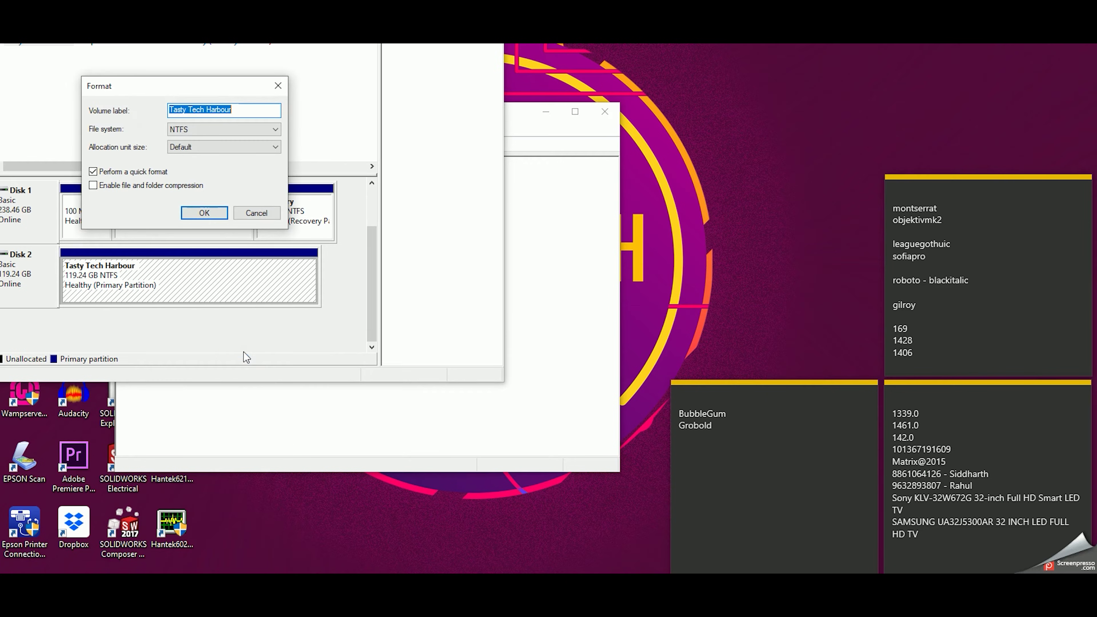
click(188, 131)
click(189, 131)
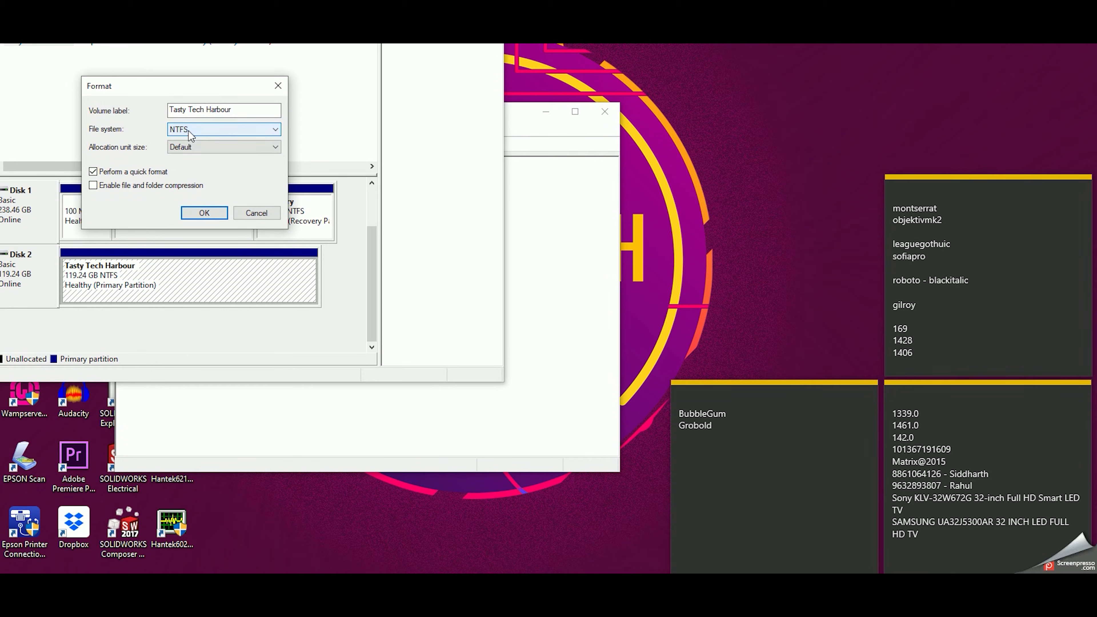
click(204, 213)
click(521, 304)
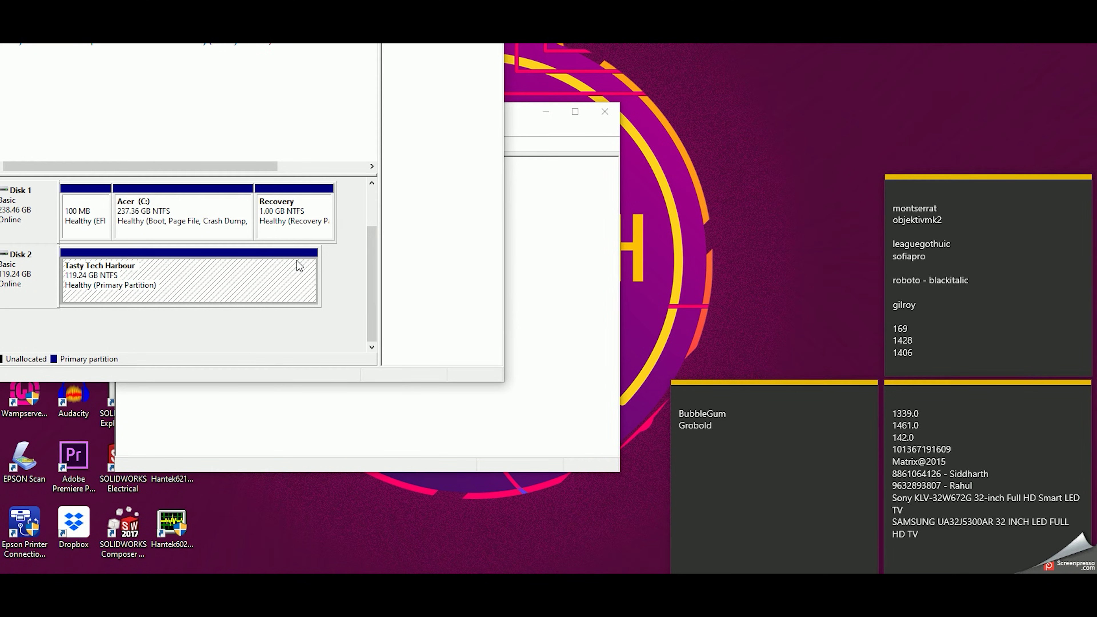
Step: Start adding a drive letter or path for the Tasty Tech Harbour volume on Disk 2
right_click(203, 280)
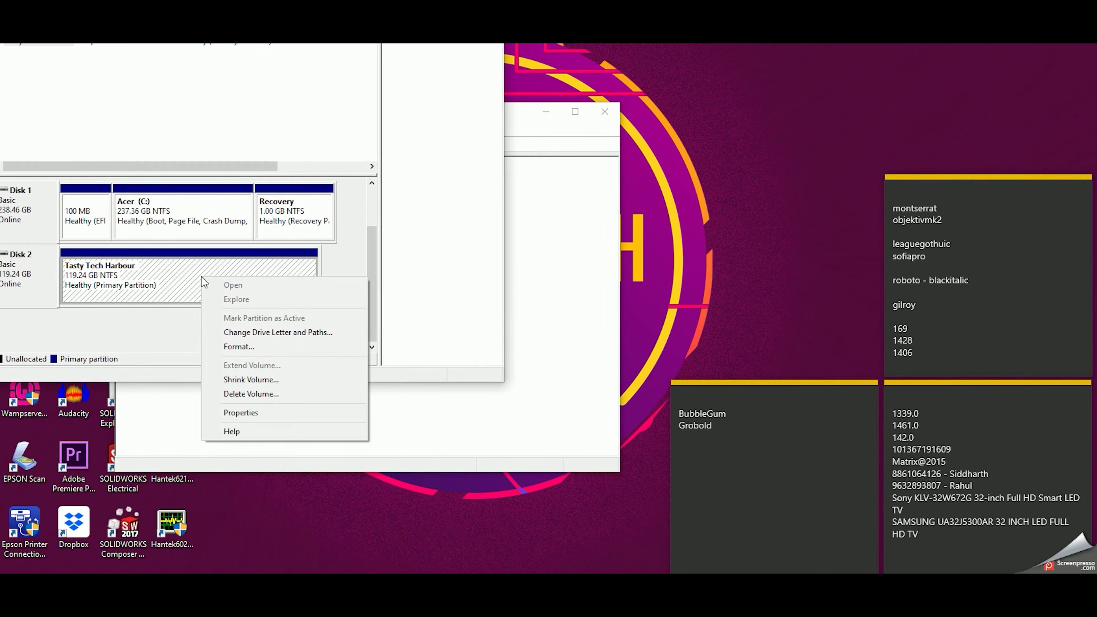
click(271, 336)
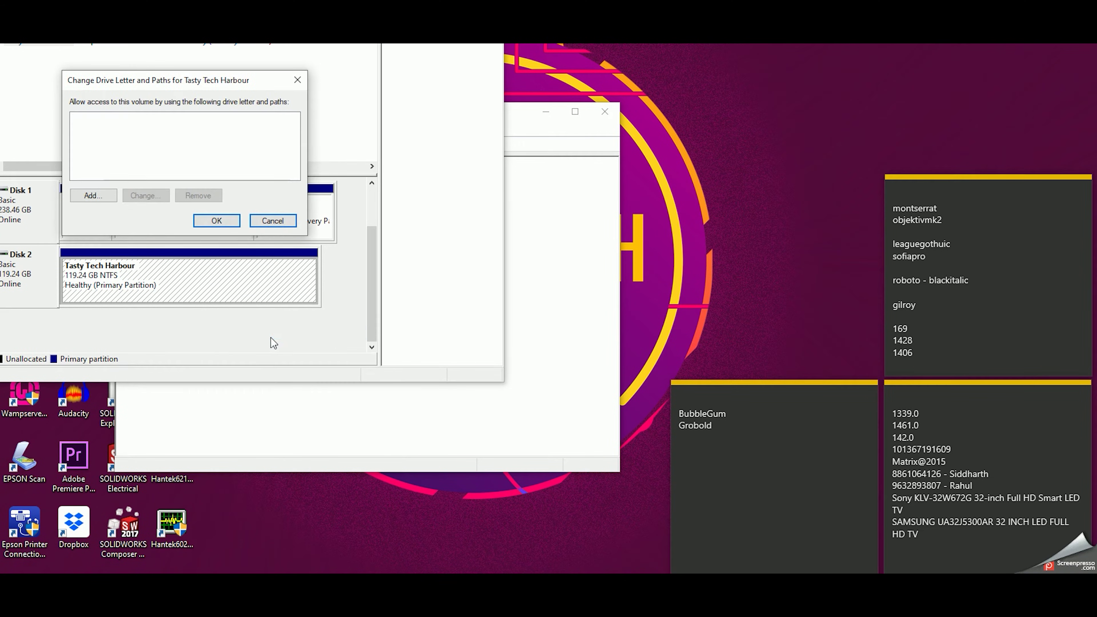
click(92, 195)
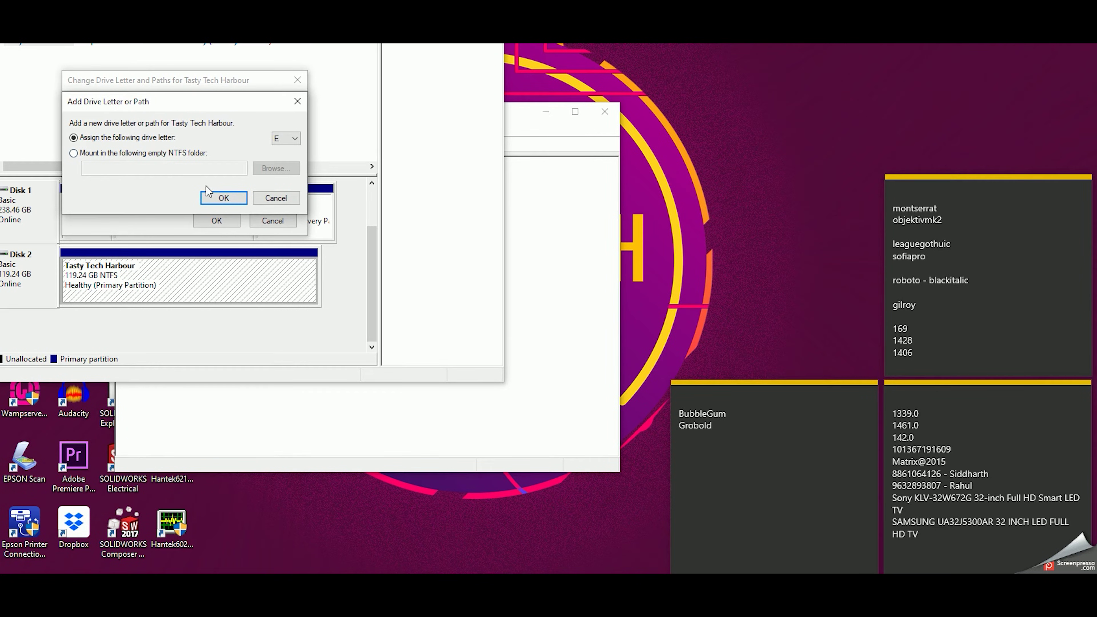
click(174, 155)
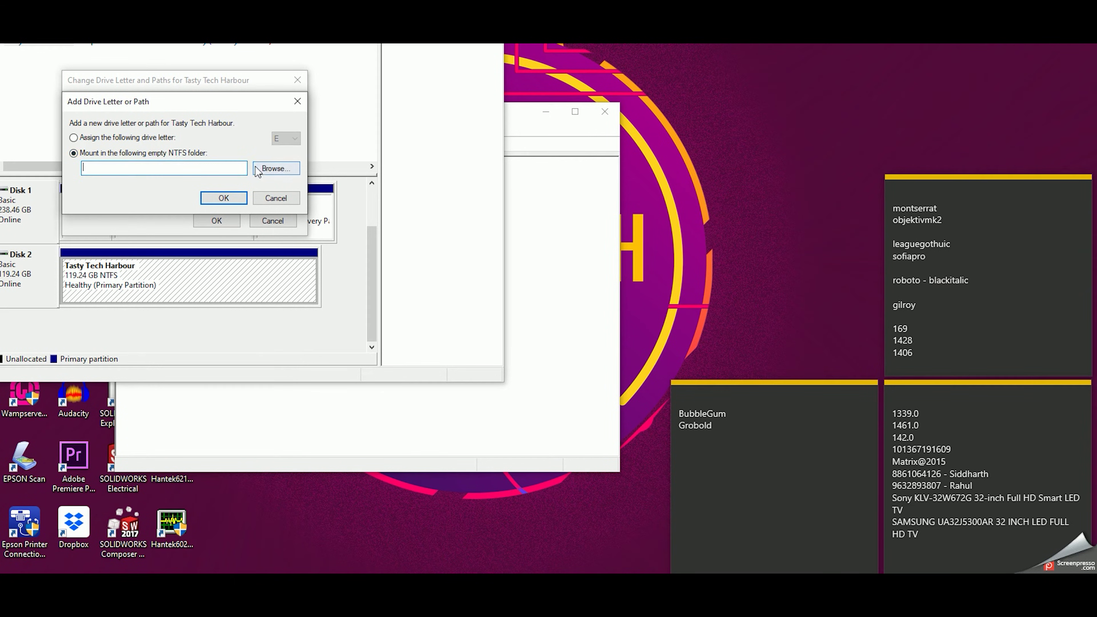
click(258, 171)
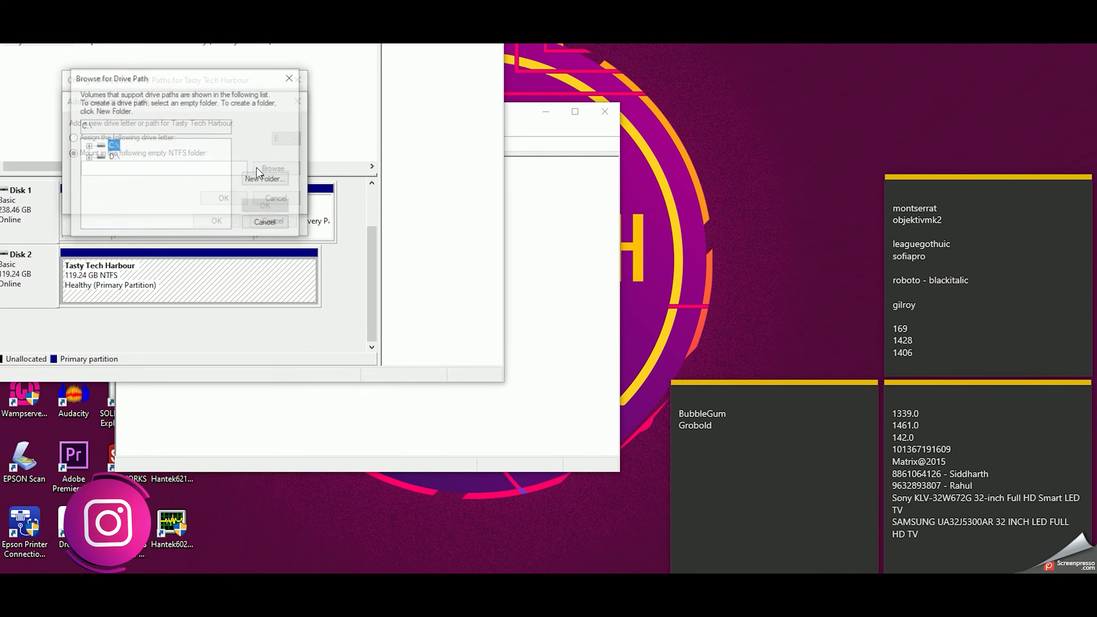
click(266, 223)
Step: Assign drive letter E to the Tasty Tech Harbour volume and close Disk Management and Device Manager
click(159, 138)
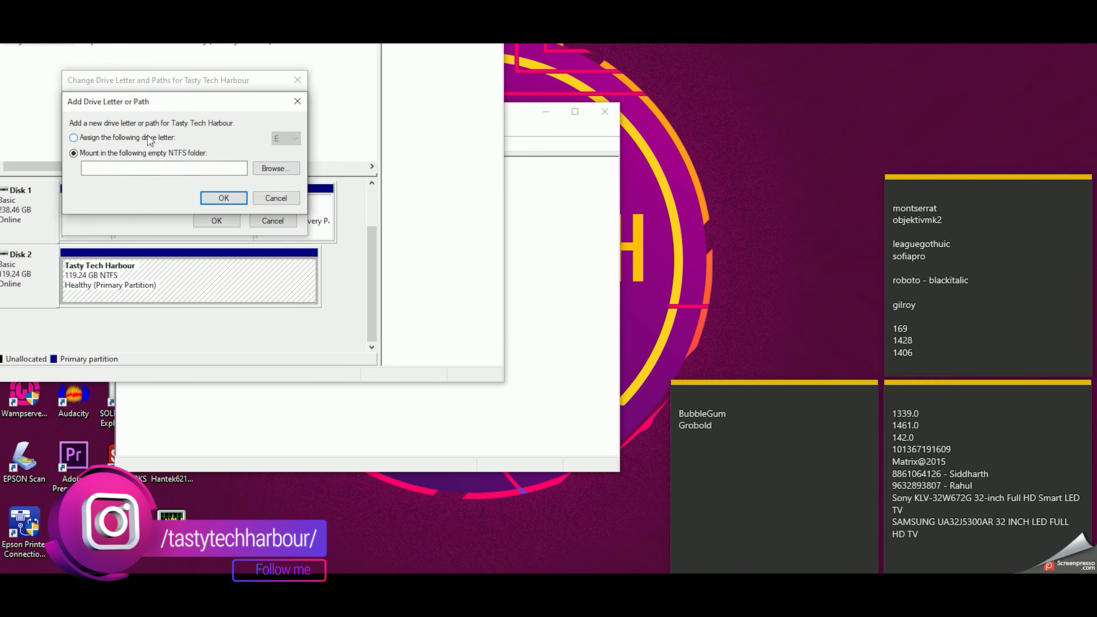
click(224, 198)
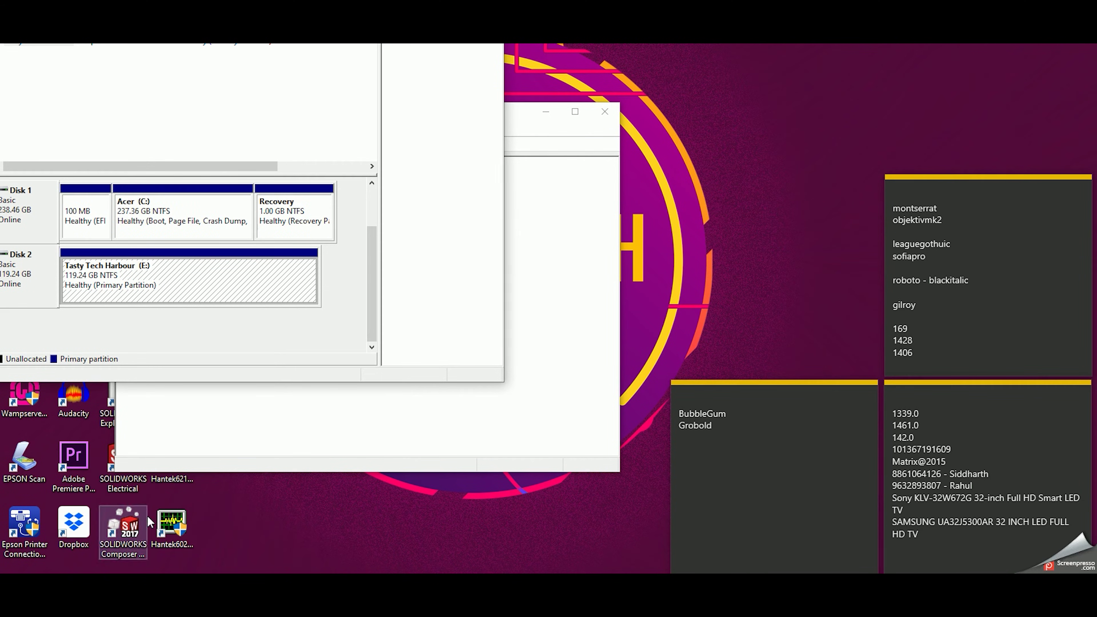
key(alt+F4)
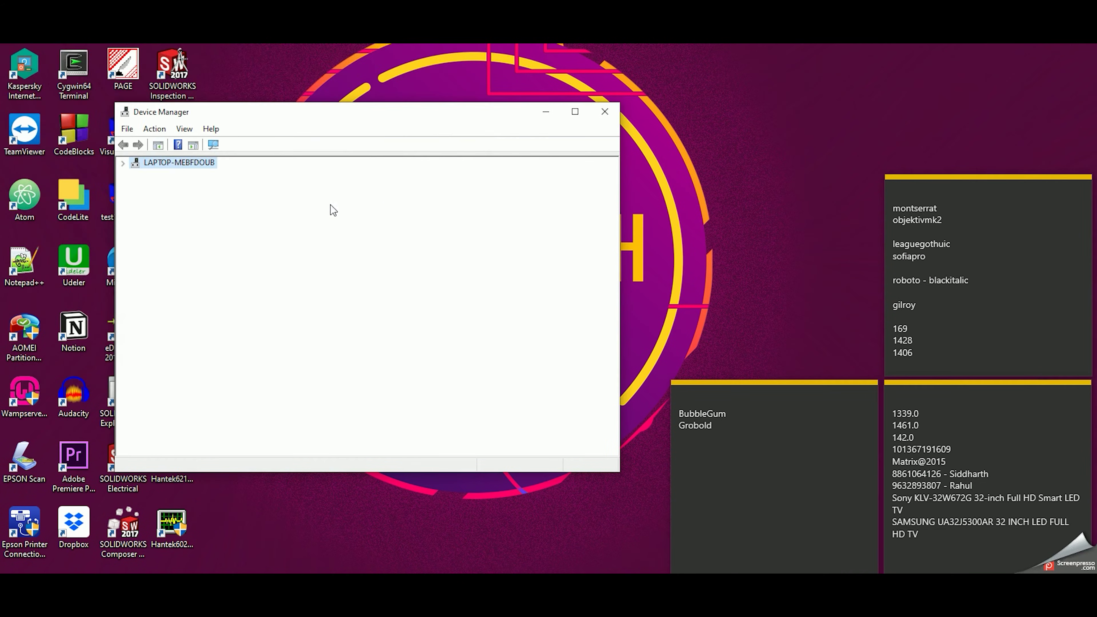
click(604, 111)
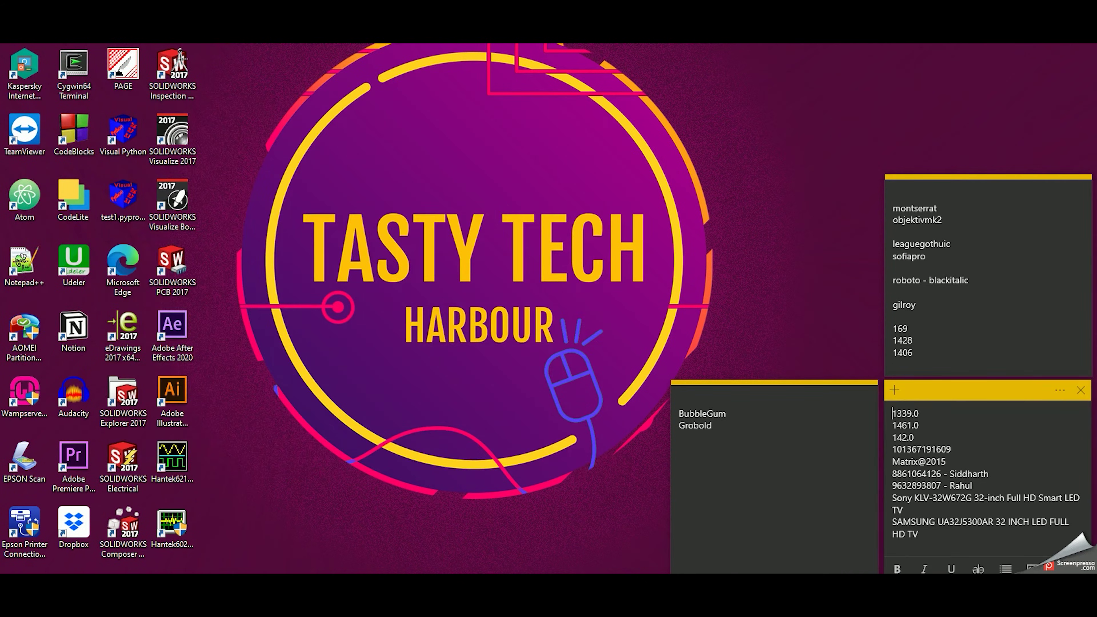
Step: Switch to File Explorer, refresh the drive list and open the Tasty Tech Harbour (E:) drive to examine its contents
key(super+e)
right_click(387, 411)
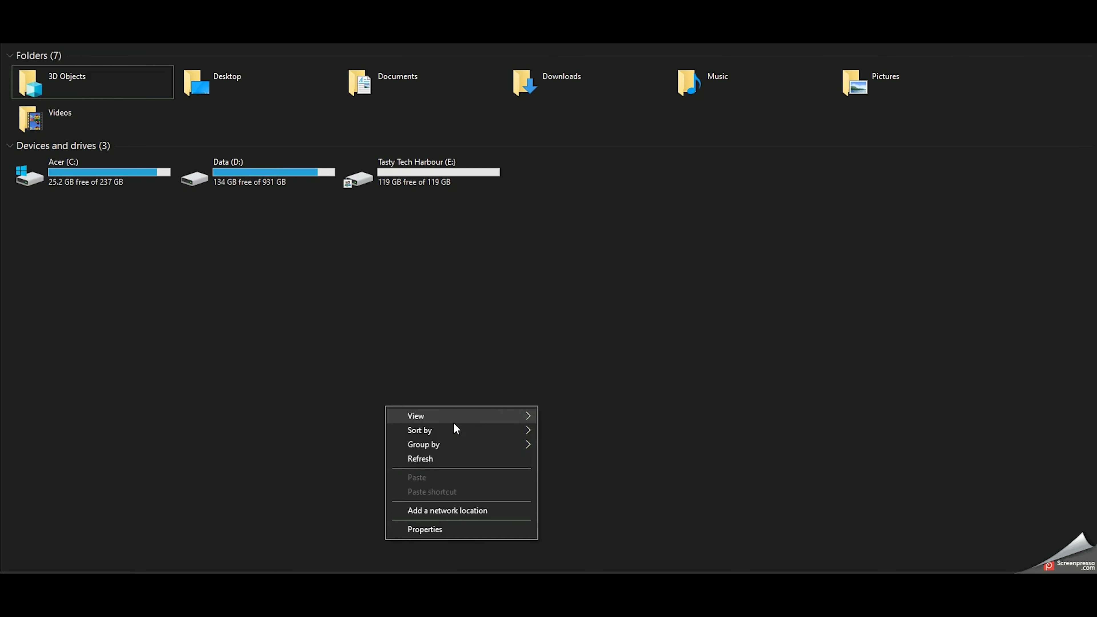
click(443, 466)
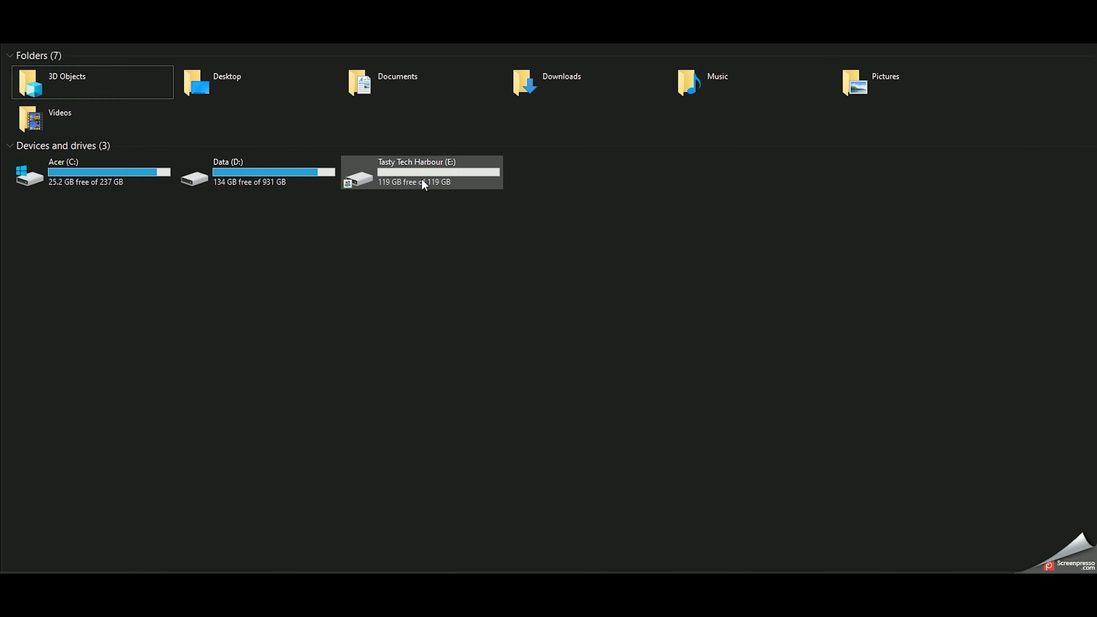
double_click(422, 180)
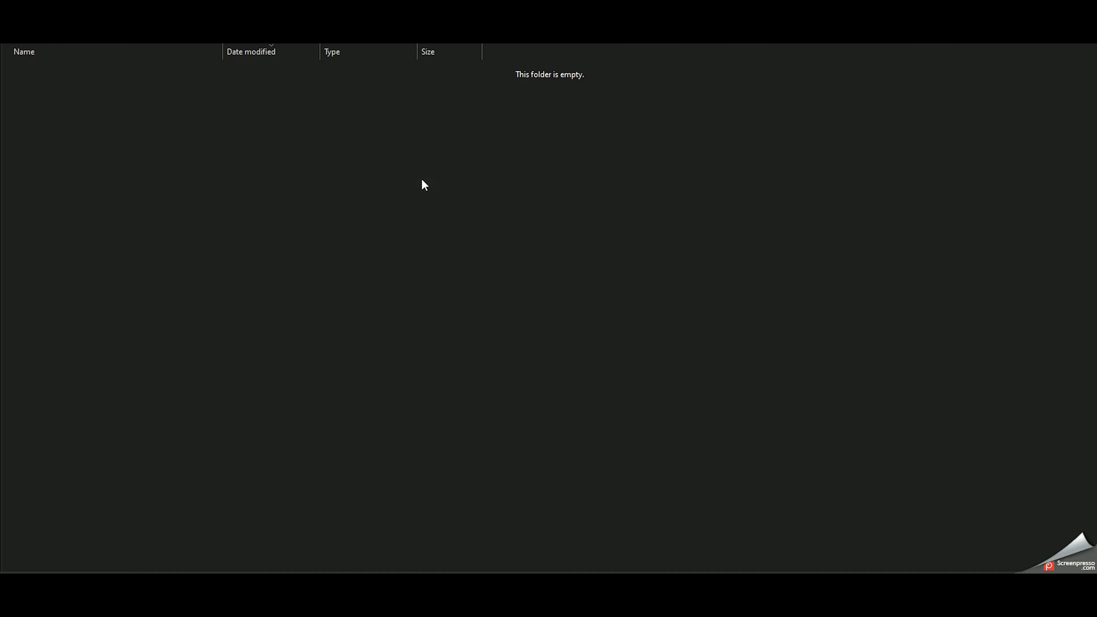
right_click(353, 187)
click(391, 238)
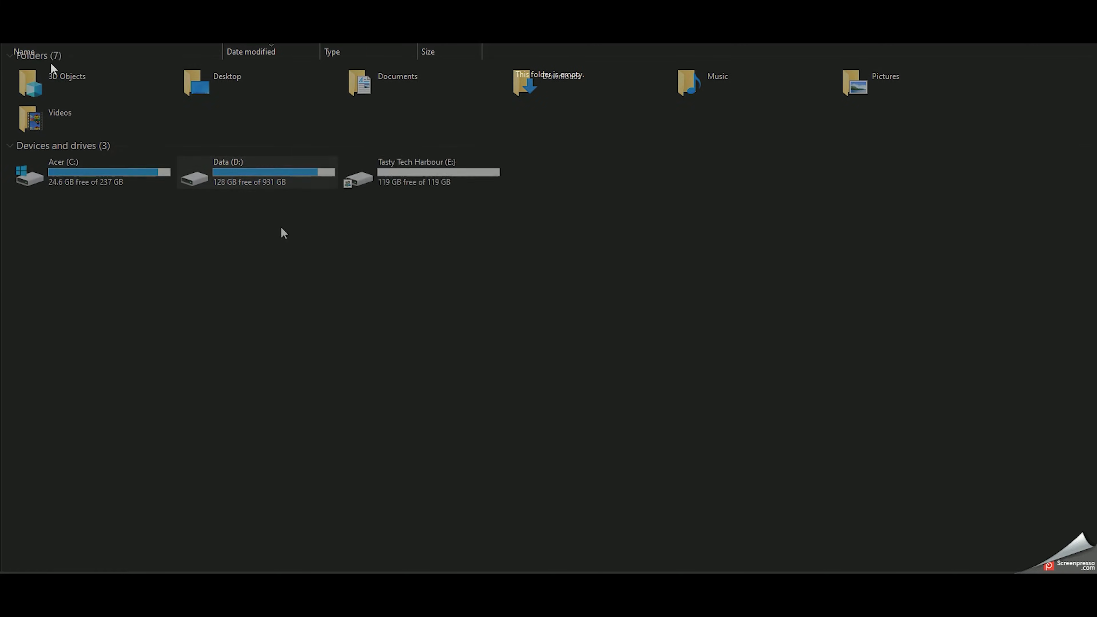
Step: Paste the copied item into the root of the Tasty Tech Harbour (E:) drive
double_click(410, 171)
right_click(154, 147)
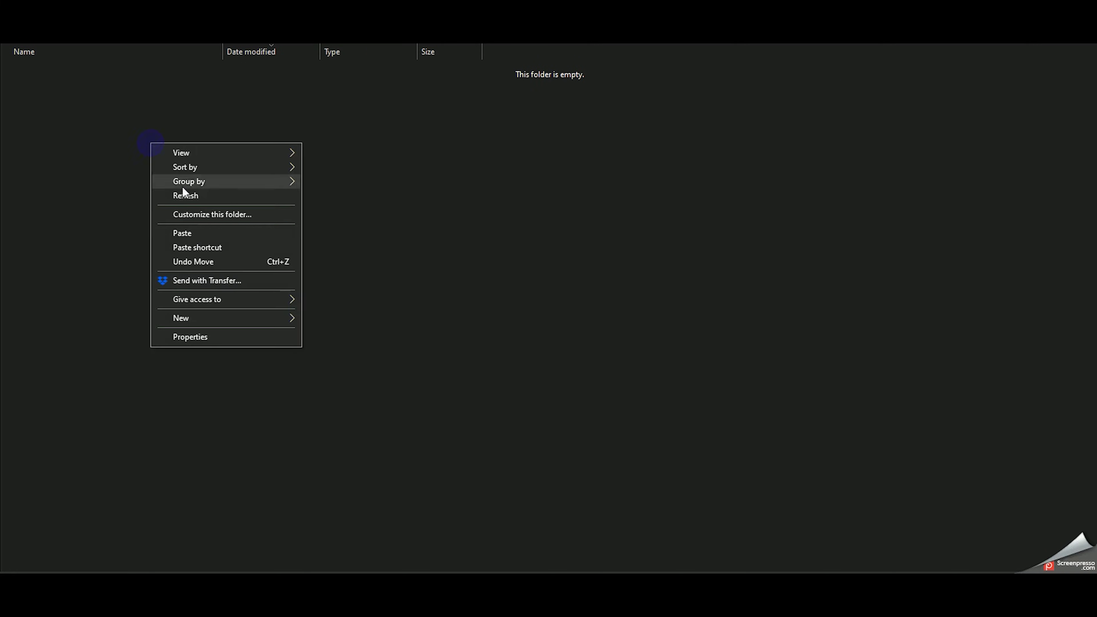
click(193, 237)
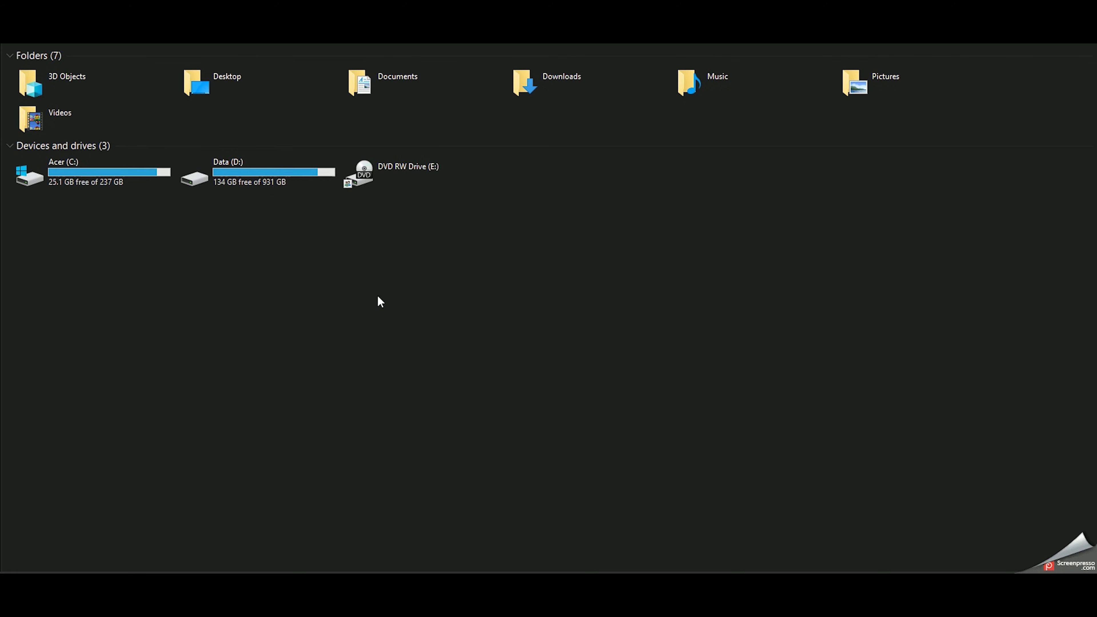
Step: Refresh the drive list, open the DVD RW Drive (E:) to examine the files on its disc, and return to This PC
click(387, 161)
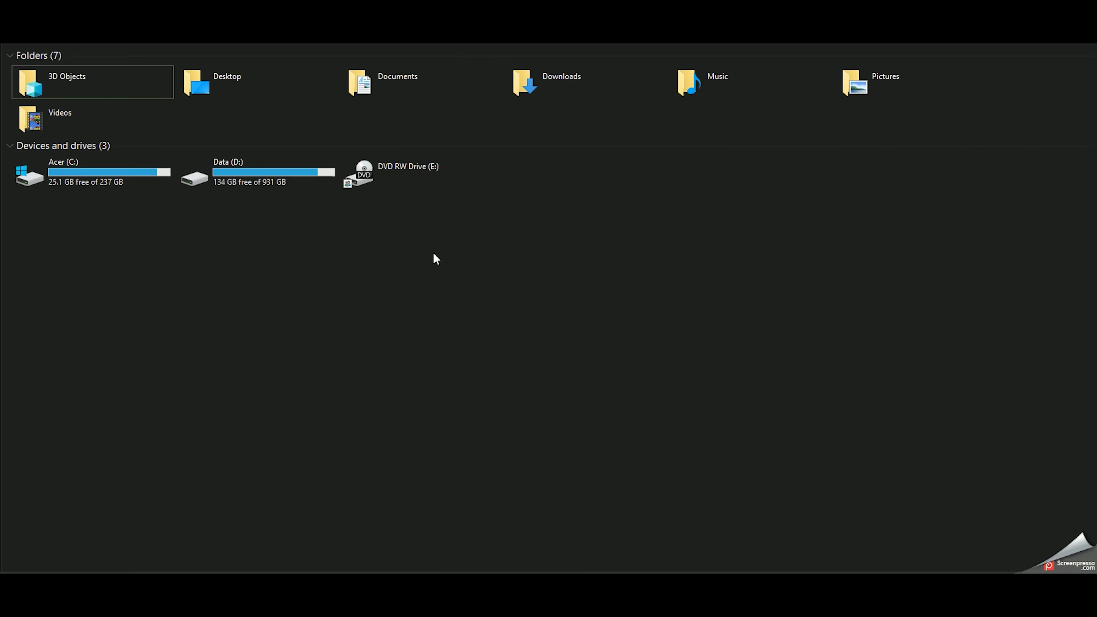
click(403, 179)
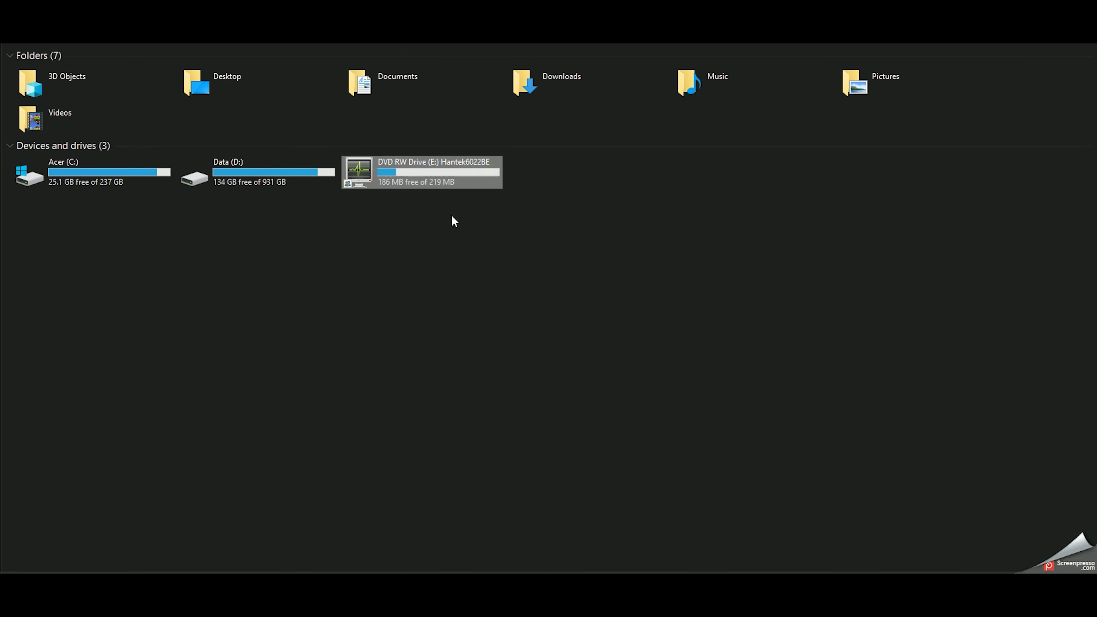
right_click(421, 238)
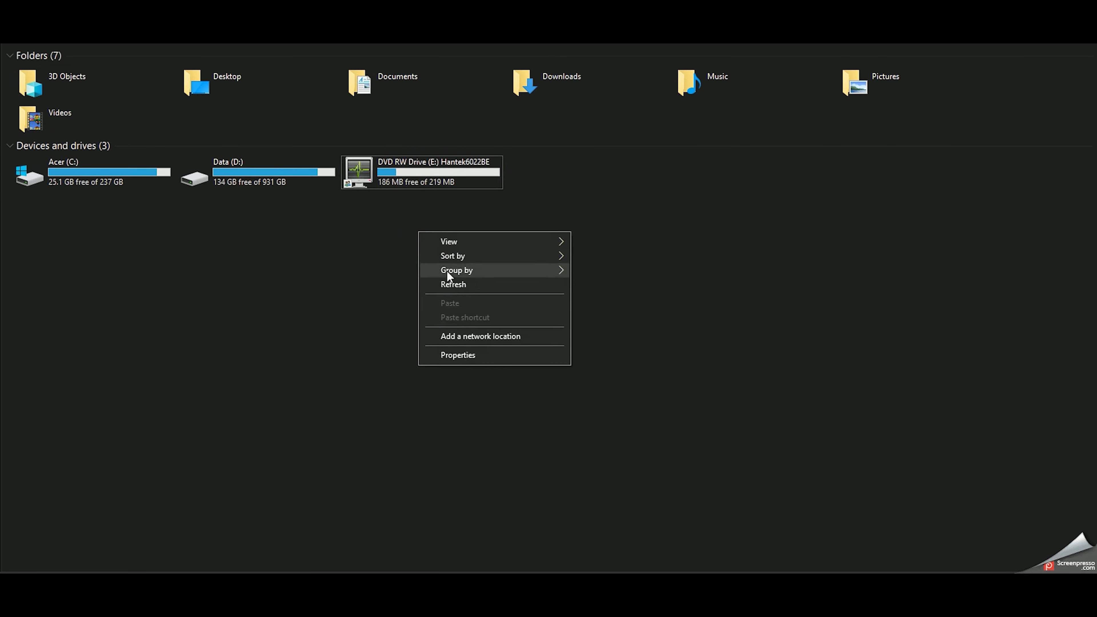
click(449, 290)
double_click(424, 172)
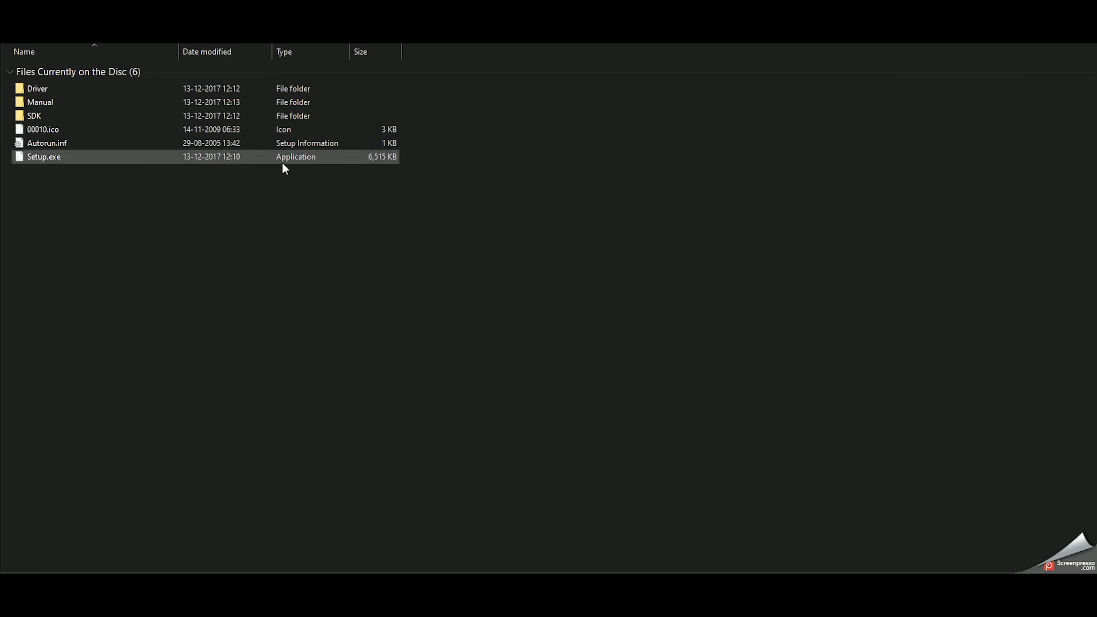
key(alt+Left)
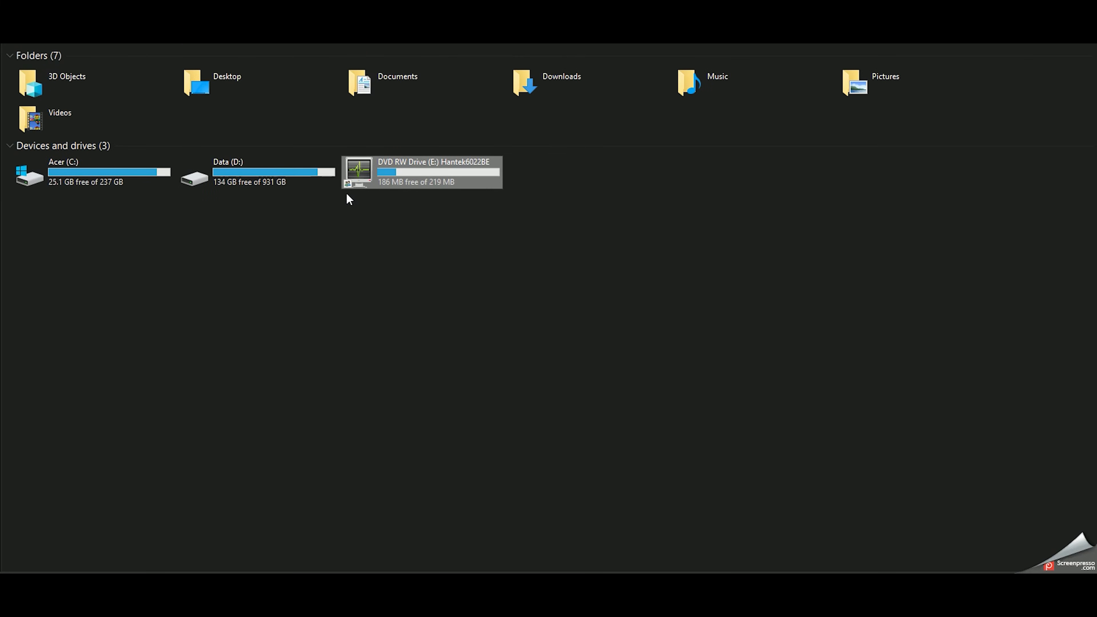